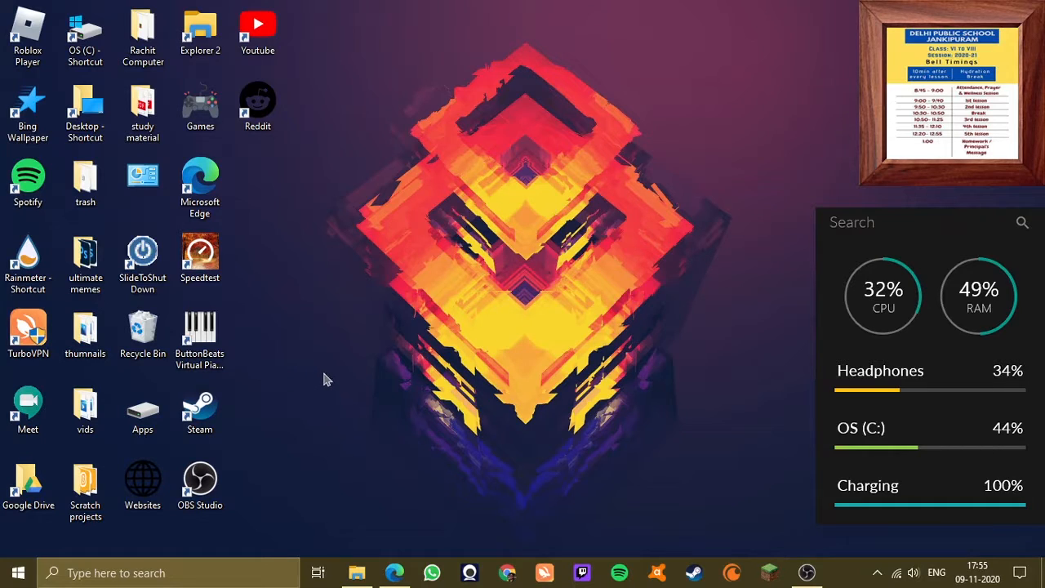
# Switch to Microsoft Edge and create a desktop shortcut to the open Gmail inbox page from its web address.
pyautogui.click(392, 574)
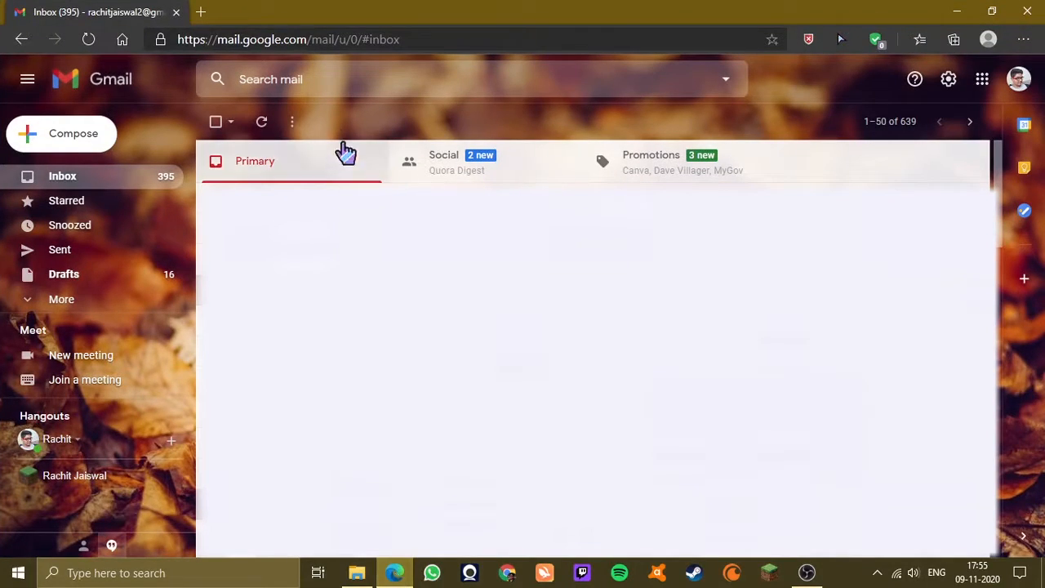
pyautogui.doubleClick(268, 38)
pyautogui.tripleClick(268, 41)
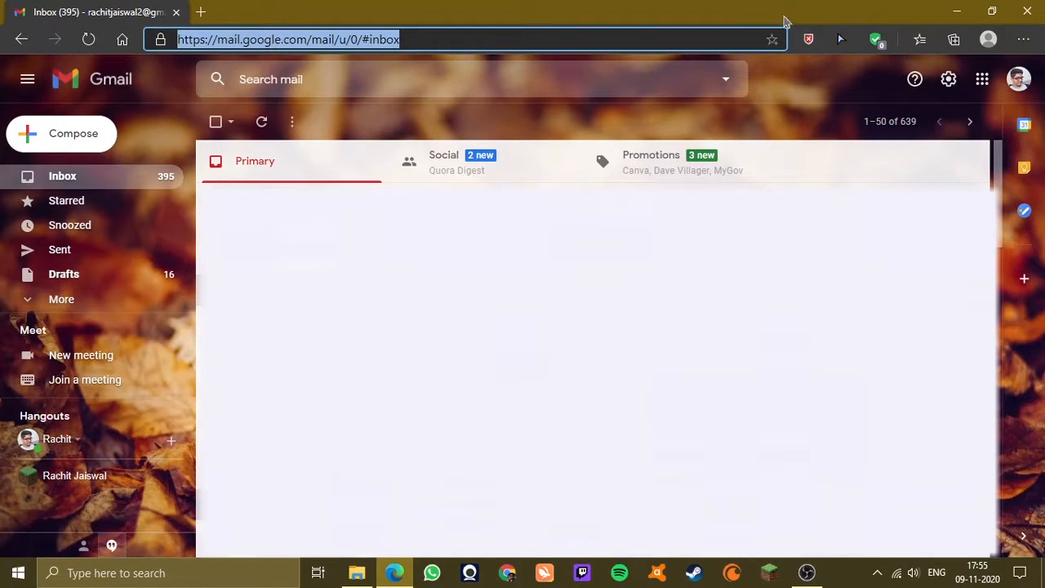
pyautogui.click(990, 11)
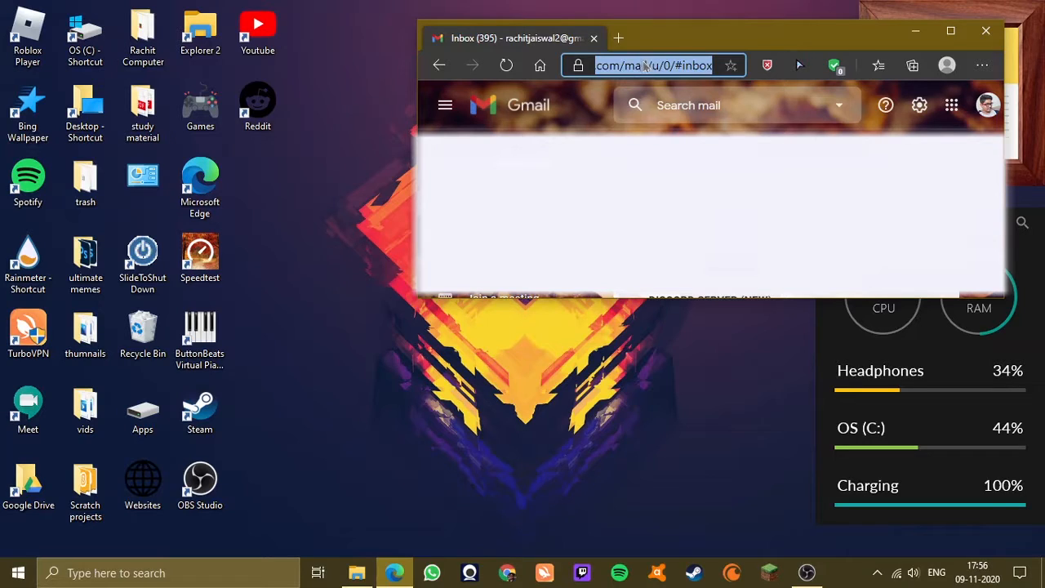
pyautogui.moveTo(647, 65); pyautogui.dragTo(293, 196)
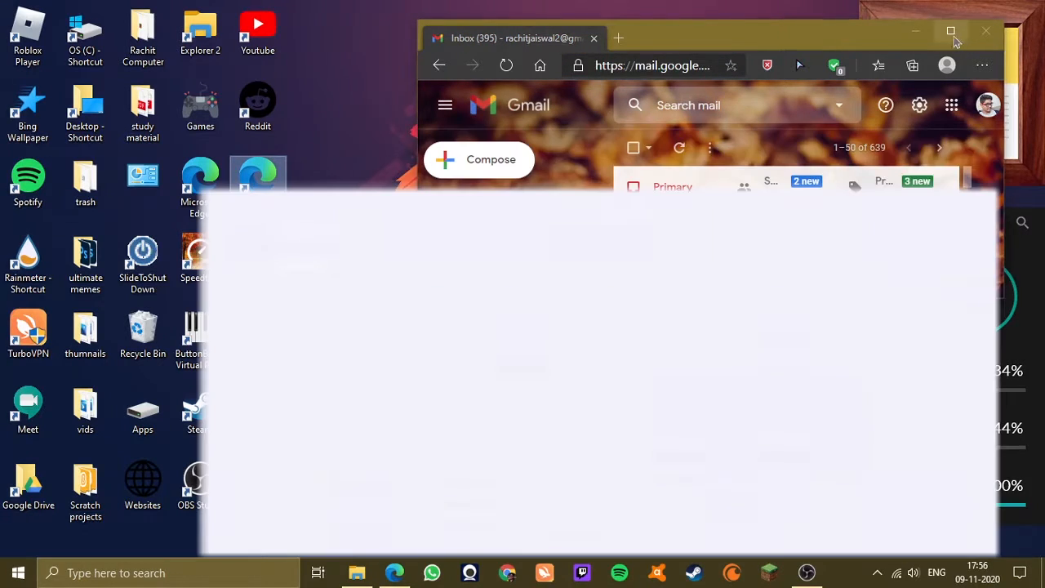
pyautogui.click(952, 34)
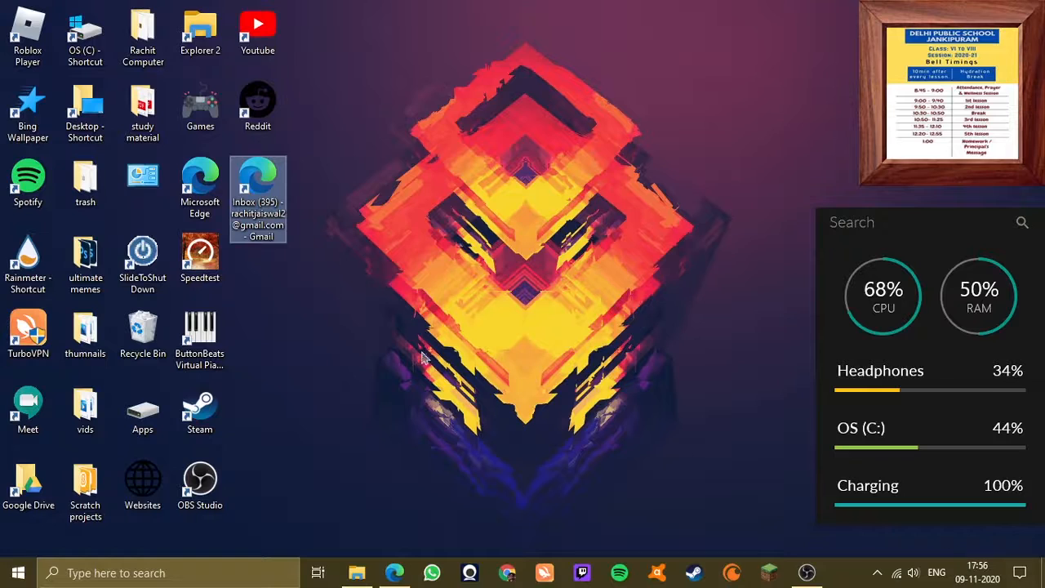
# Test the new Gmail inbox shortcut, close the older duplicate inbox tab and return to the desktop.
pyautogui.doubleClick(253, 196)
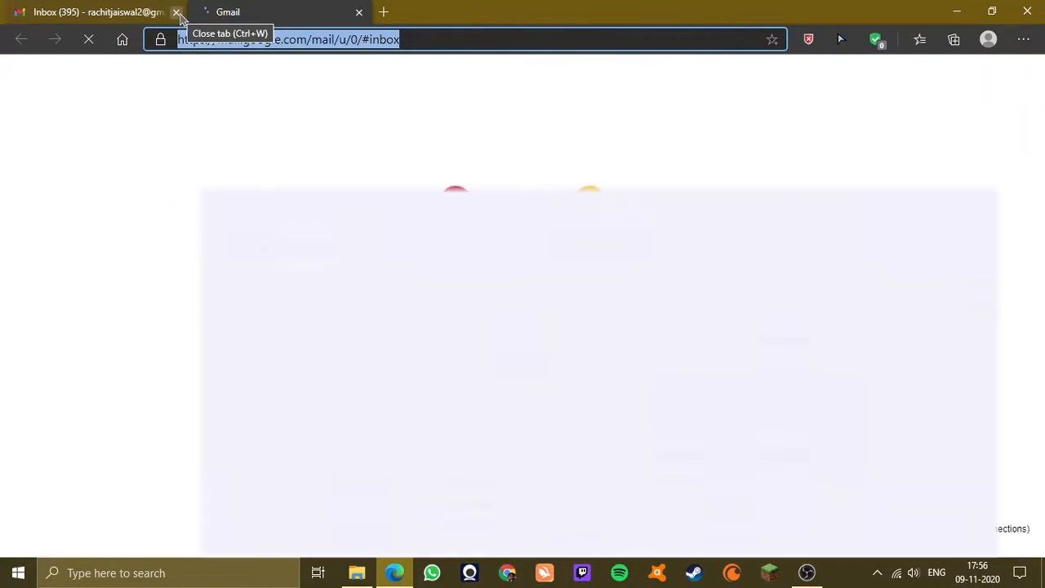
pyautogui.click(178, 13)
pyautogui.click(1042, 575)
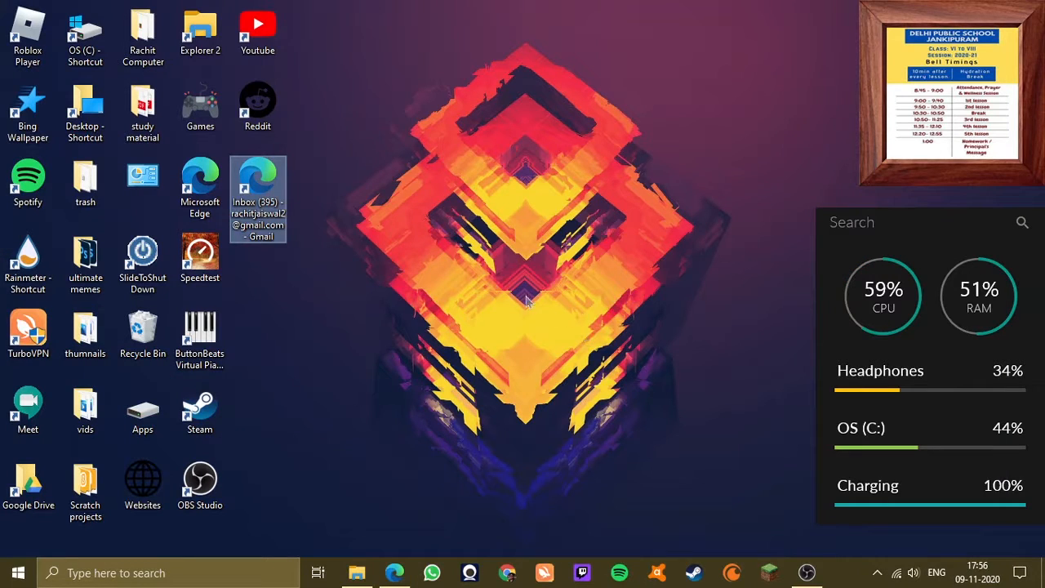
# Rename the new inbox shortcut on the desktop as "Gmail.".
pyautogui.rightClick(232, 200)
pyautogui.click(302, 378)
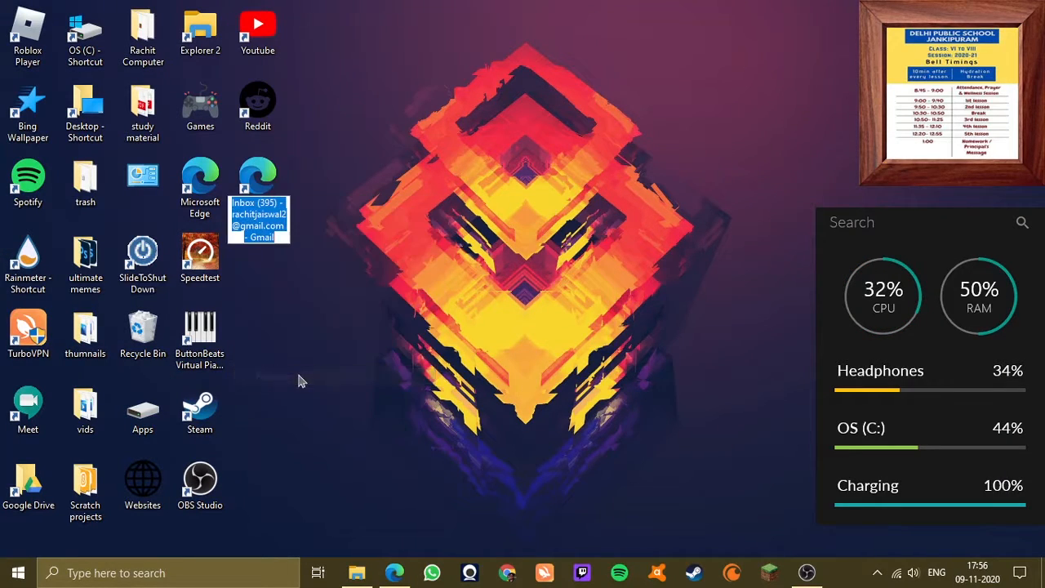
pyautogui.write('G')
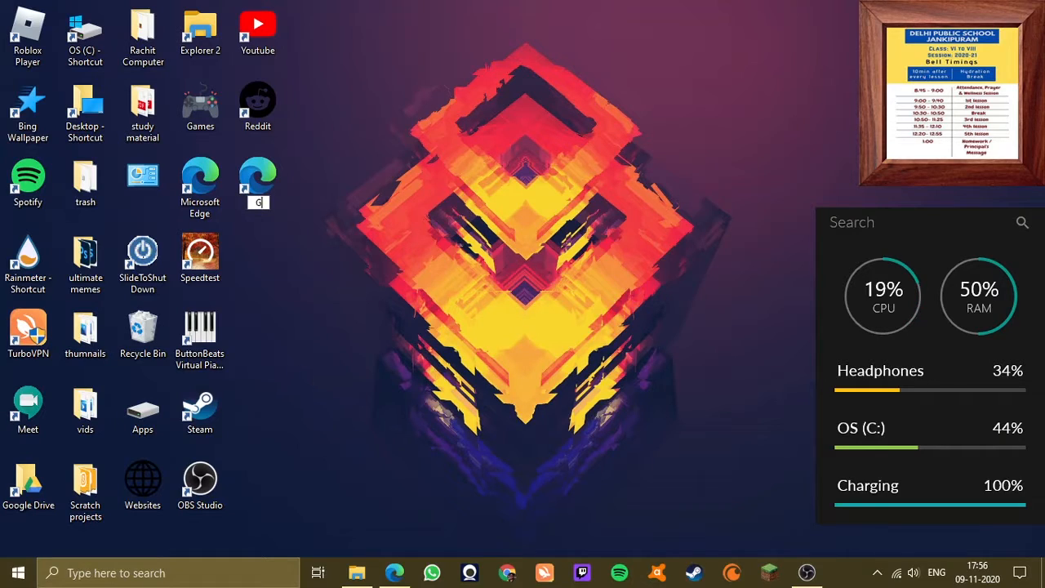
pyautogui.write('mail.')
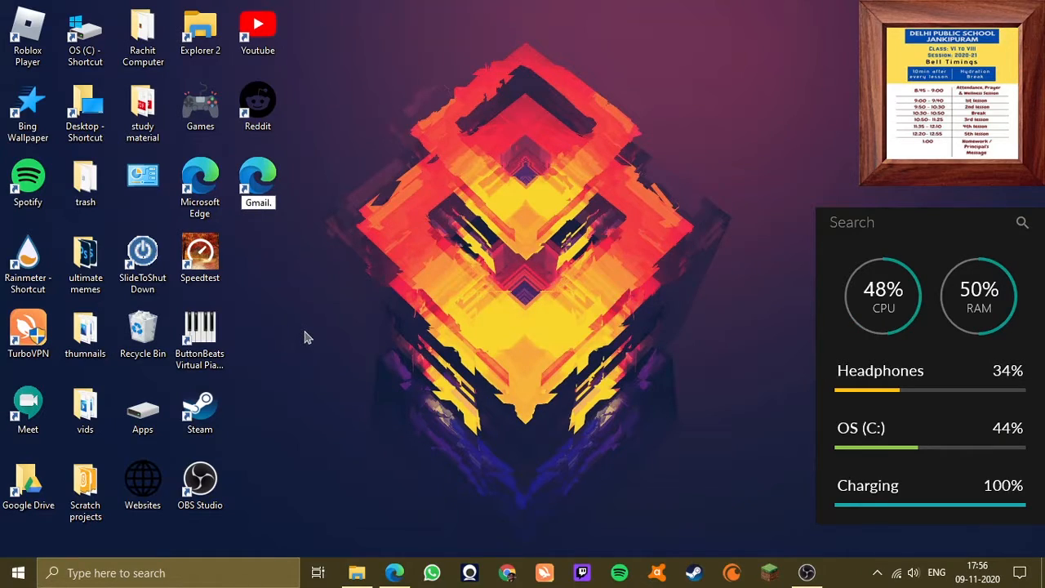
pyautogui.press('Return')
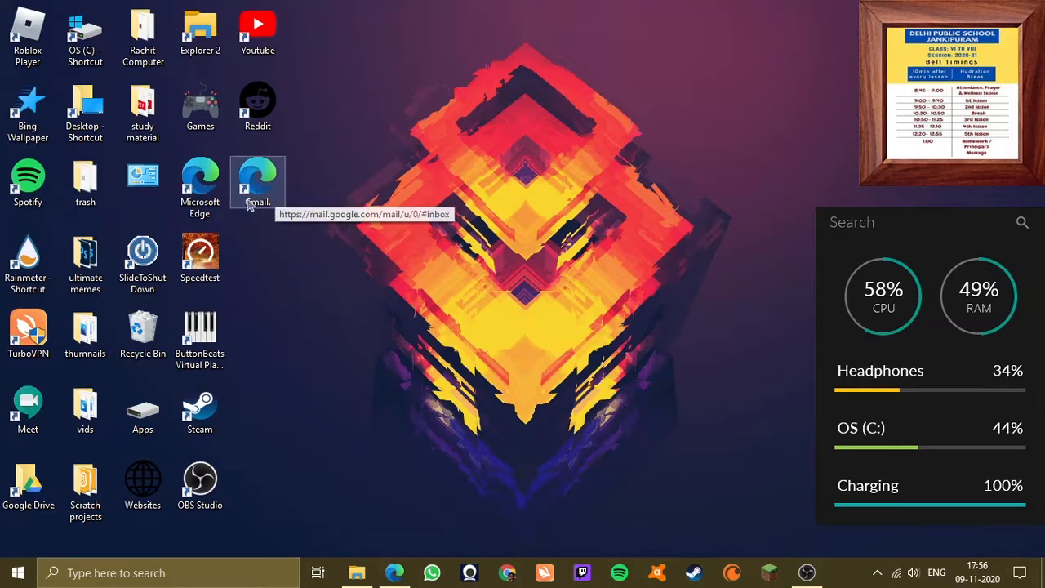
pyautogui.click(387, 493)
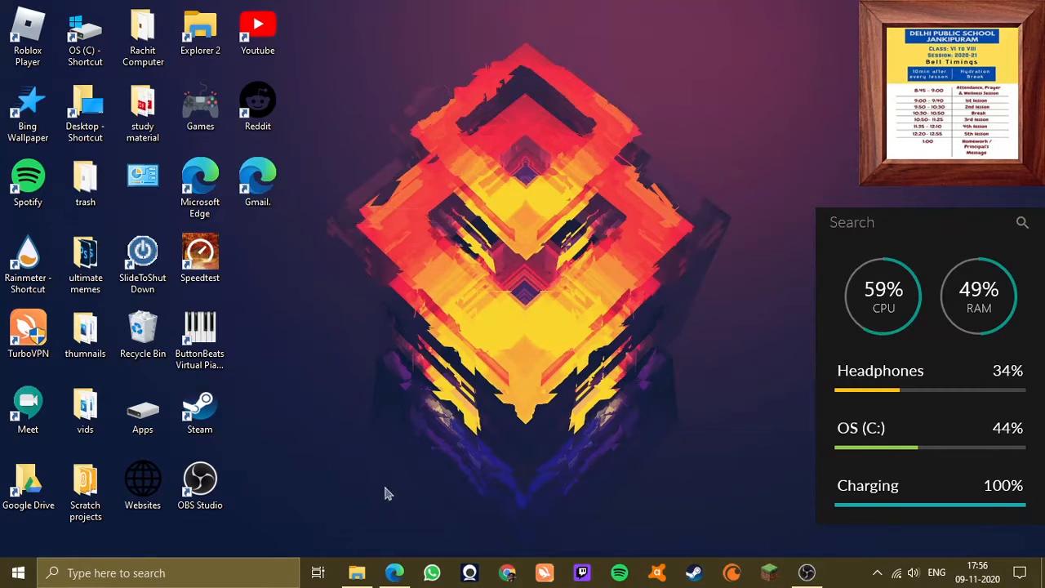
# Switch to Microsoft Edge, open flaticon.com in place of the Gmail tab and search its icons for "gmail".
pyautogui.click(394, 572)
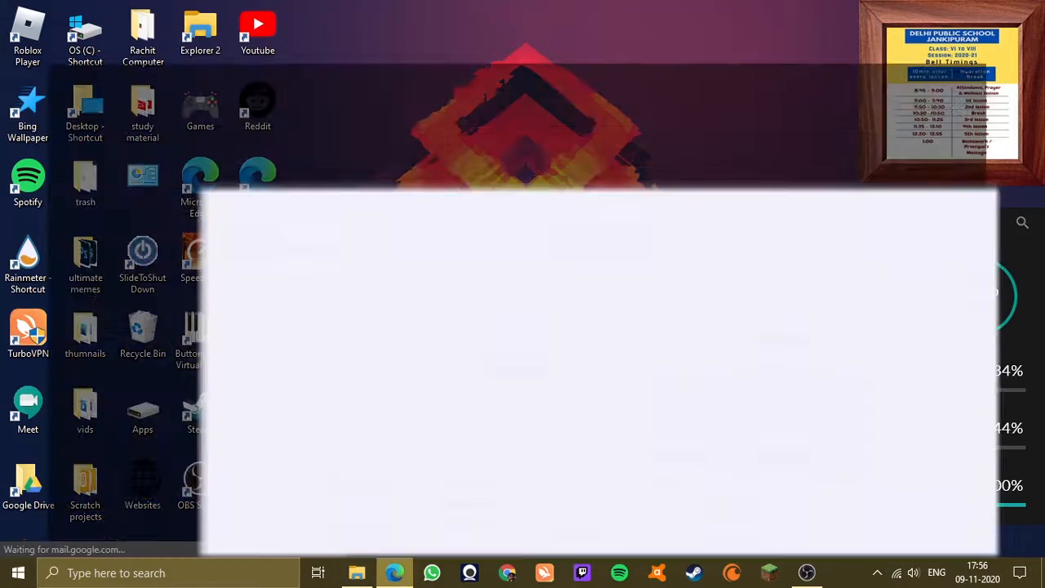
pyautogui.click(198, 13)
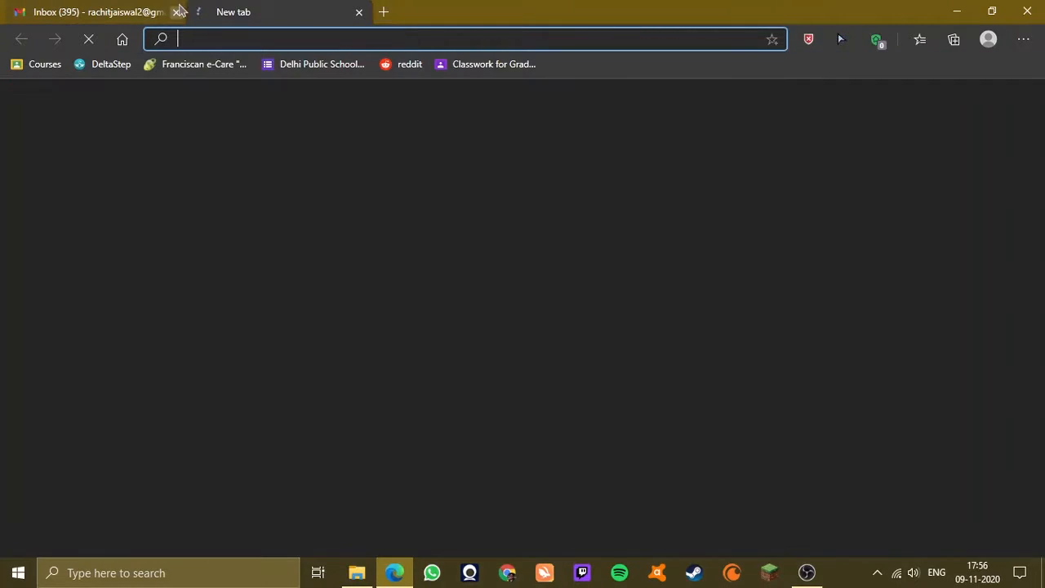
pyautogui.write('flaticon.com')
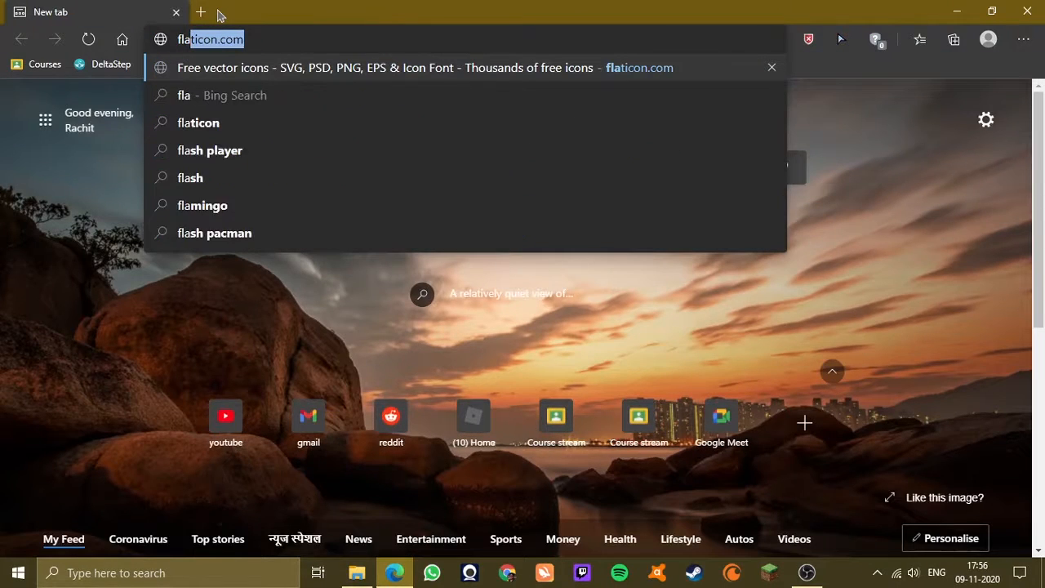
pyautogui.press('Return')
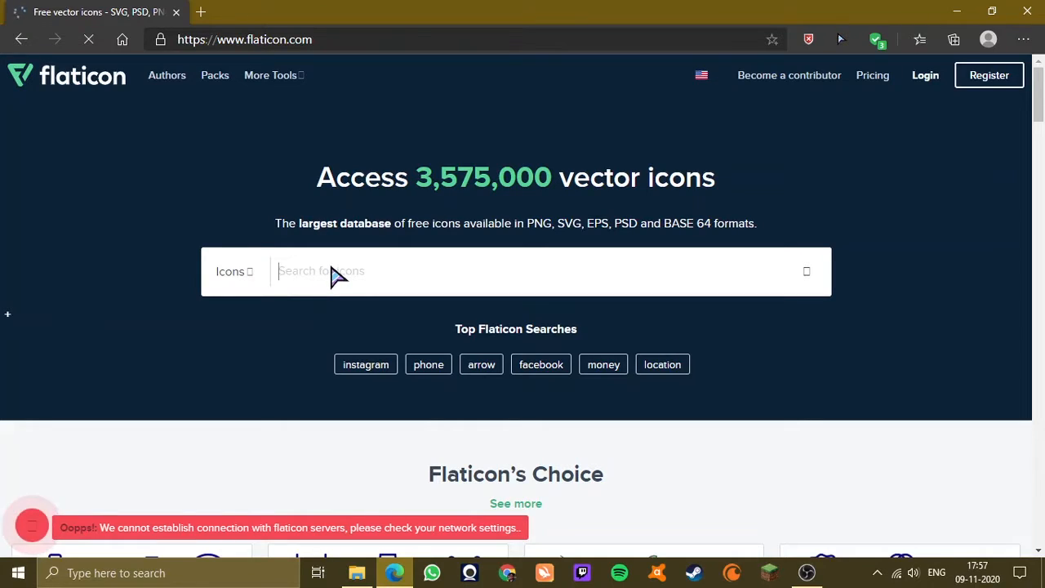
pyautogui.write('gmail')
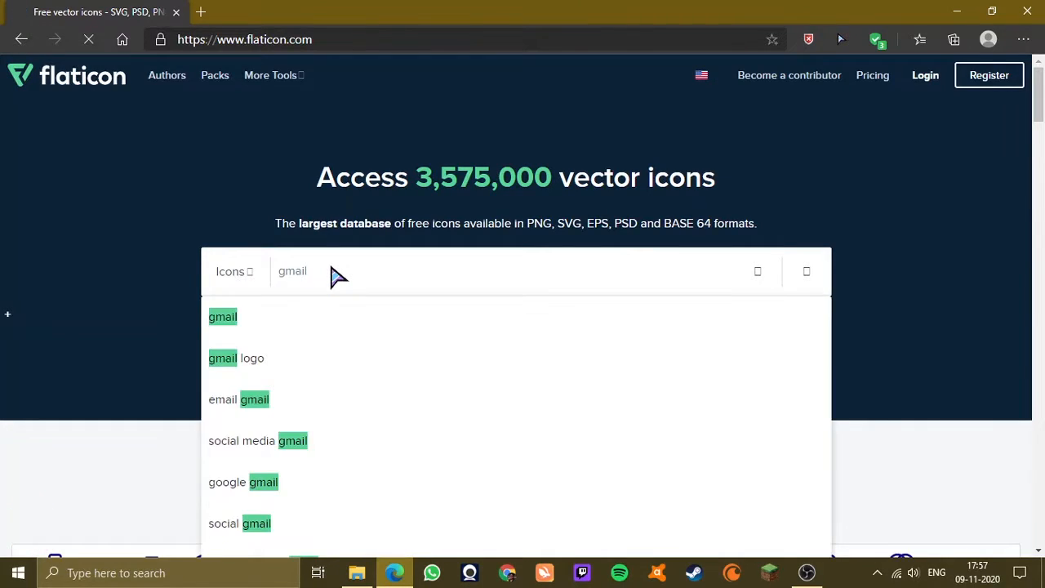
pyautogui.click(269, 326)
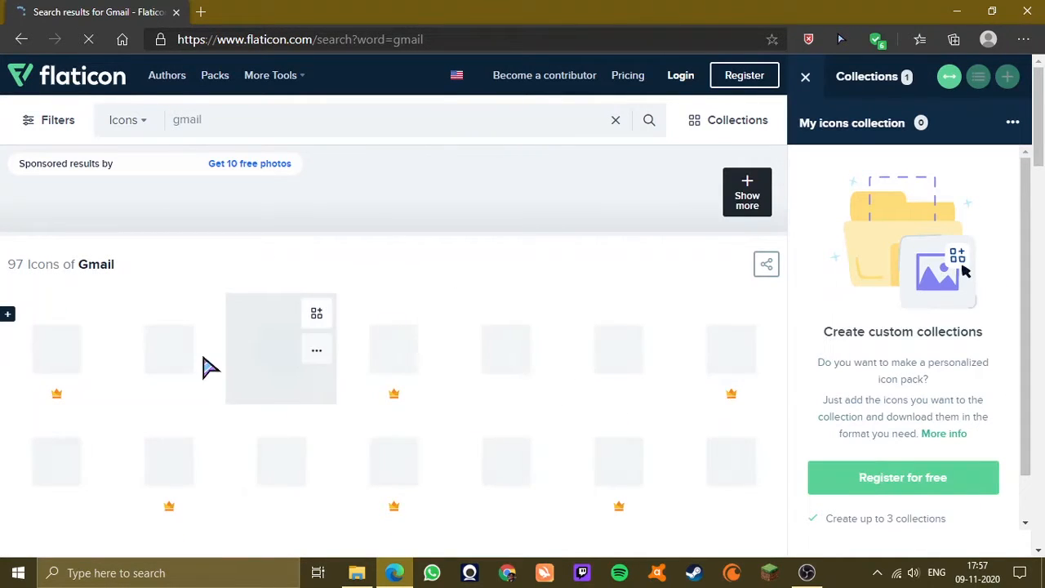
# Download the flat red-and-white Gmail icon by Pixel perfect as a free 512px PNG.
pyautogui.scroll(-3, 550, 344)
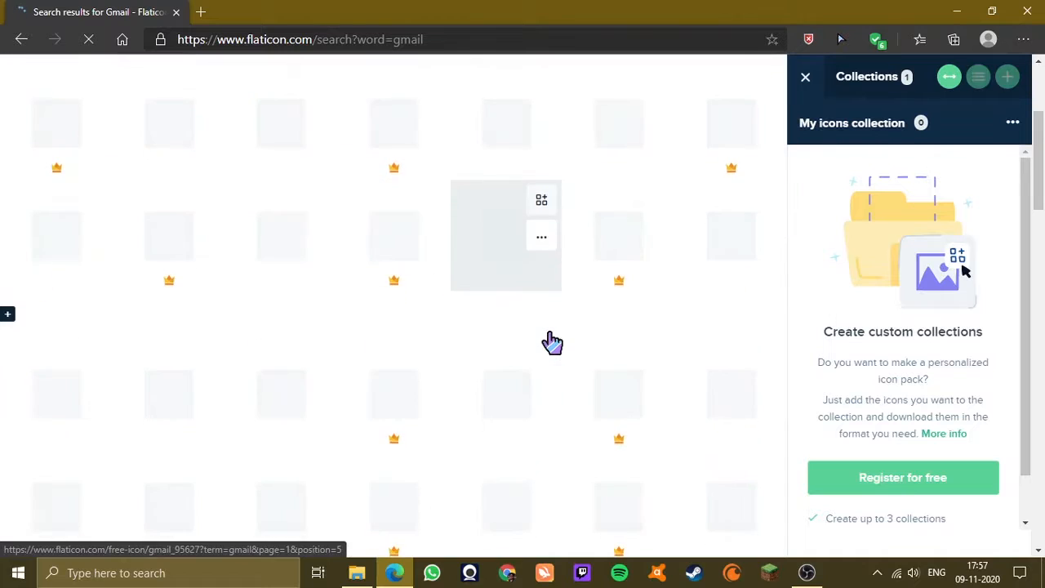
pyautogui.scroll(1, 550, 343)
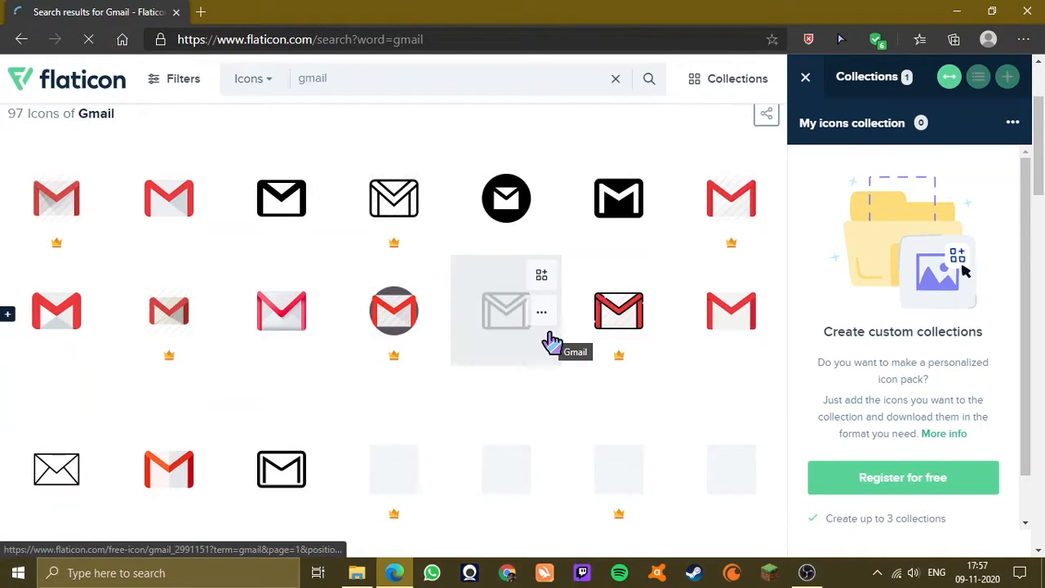
pyautogui.click(145, 208)
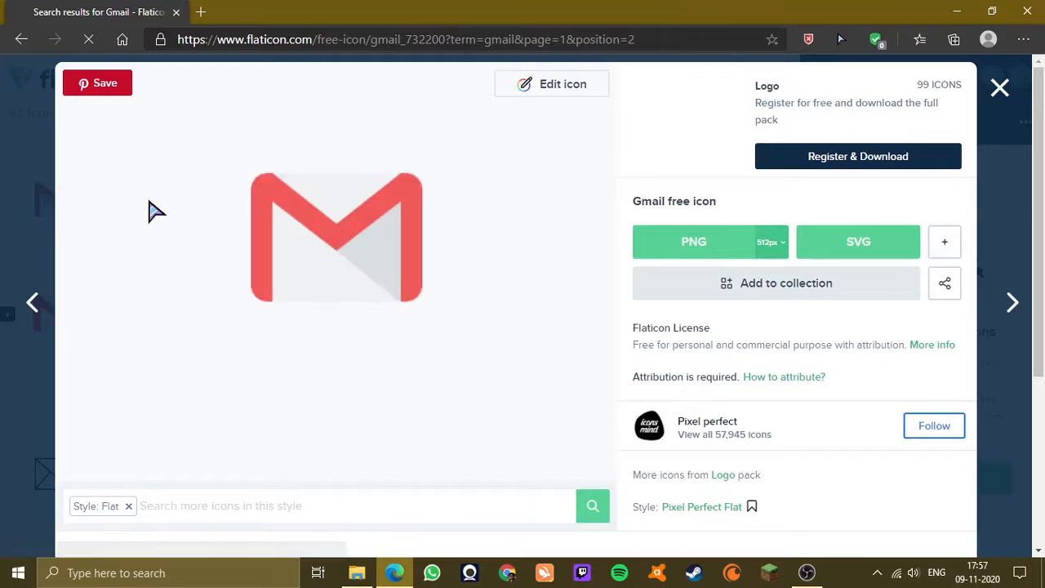
pyautogui.click(715, 249)
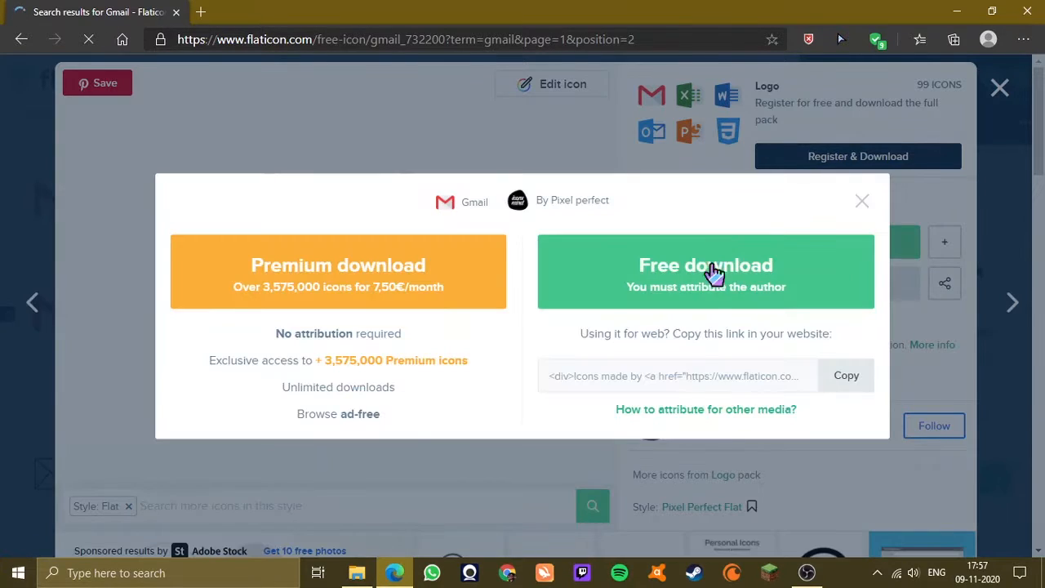
pyautogui.click(713, 290)
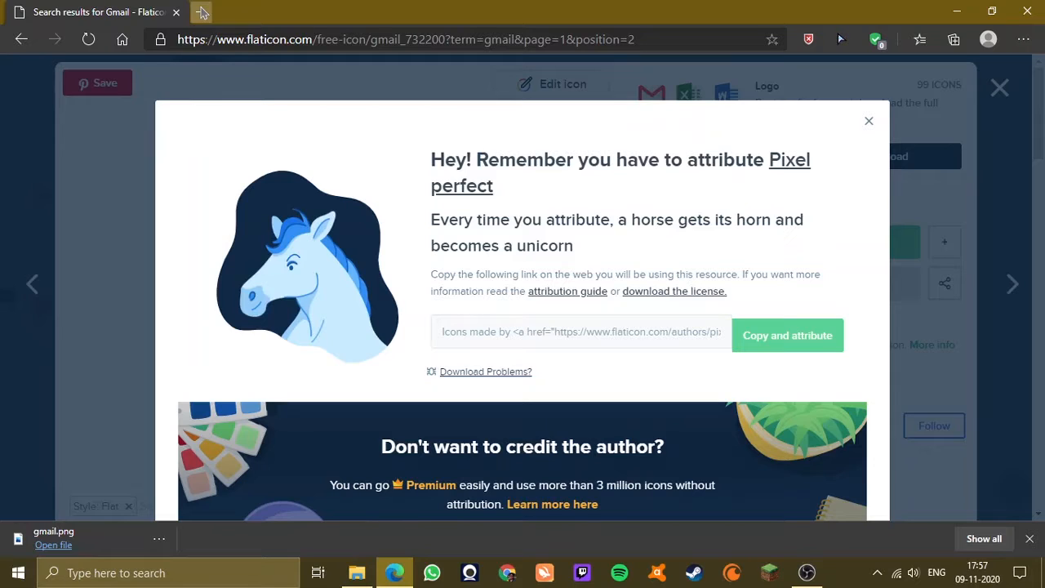
# Open rw-designer.com/image-to-icon in a new tab and dismiss the downloads bar.
pyautogui.click(202, 12)
pyautogui.write('rw')
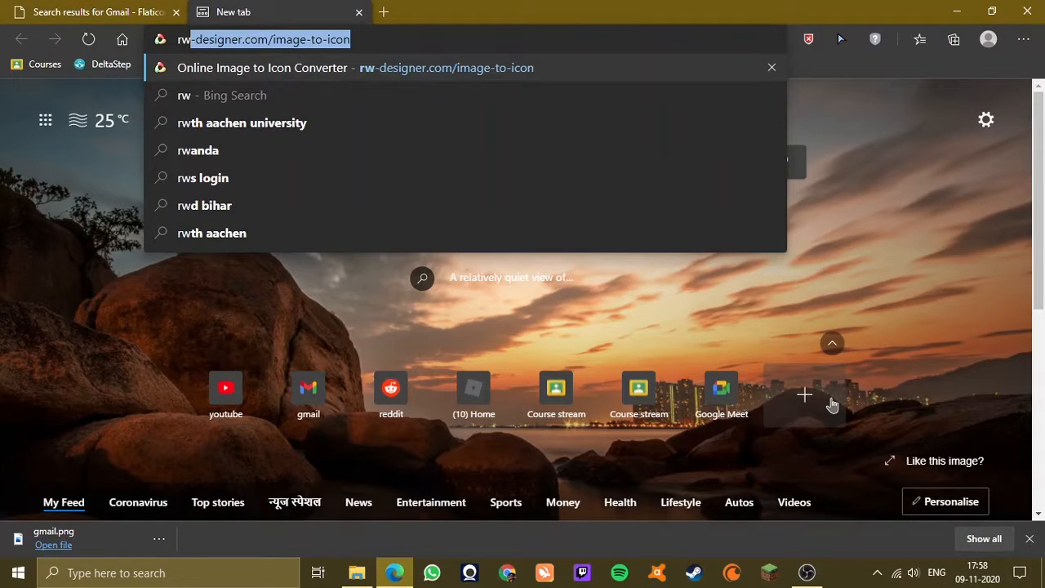
pyautogui.press('Return')
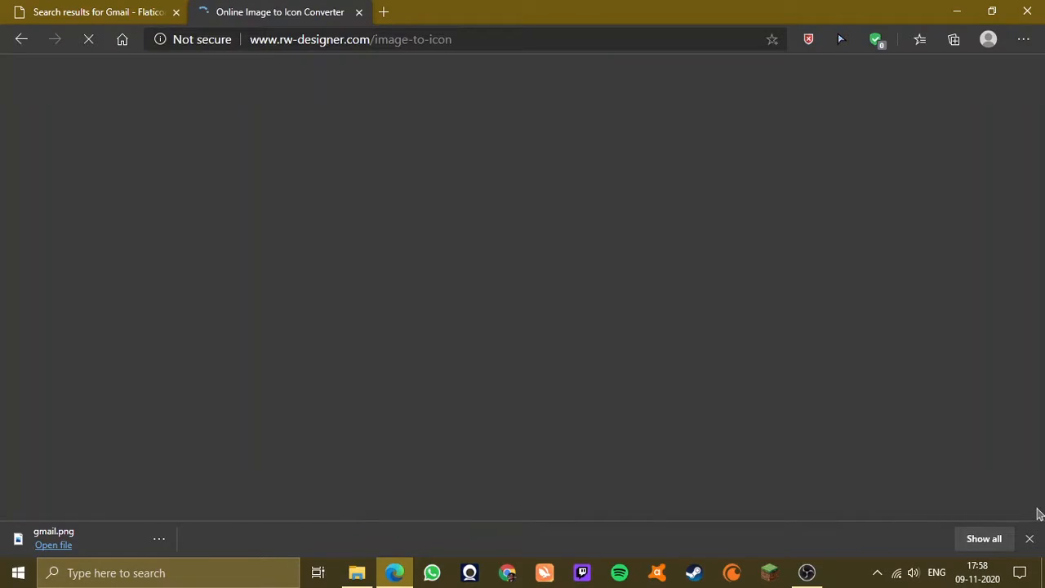
pyautogui.click(1029, 538)
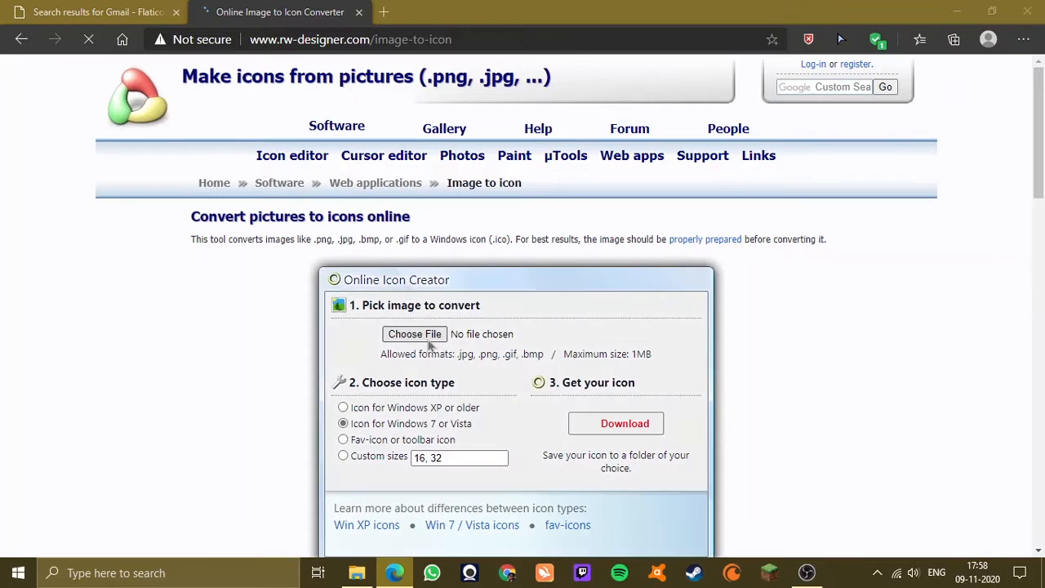
# Convert gmail.png from the Downloads folder to an icon for Windows XP or older and download the .ico file.
pyautogui.click(414, 335)
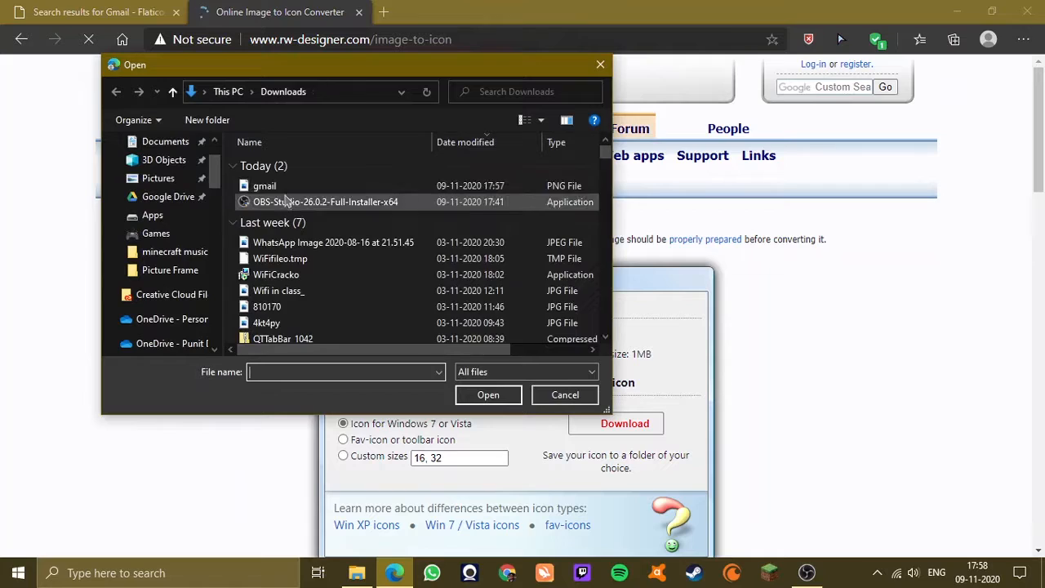
pyautogui.click(270, 186)
pyautogui.click(487, 395)
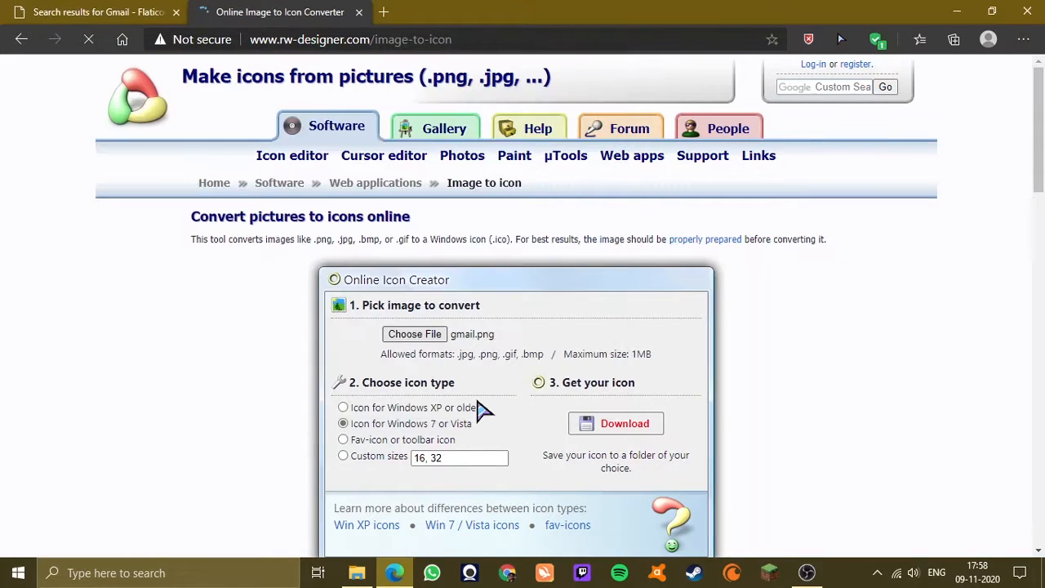
pyautogui.scroll(-1, 588, 375)
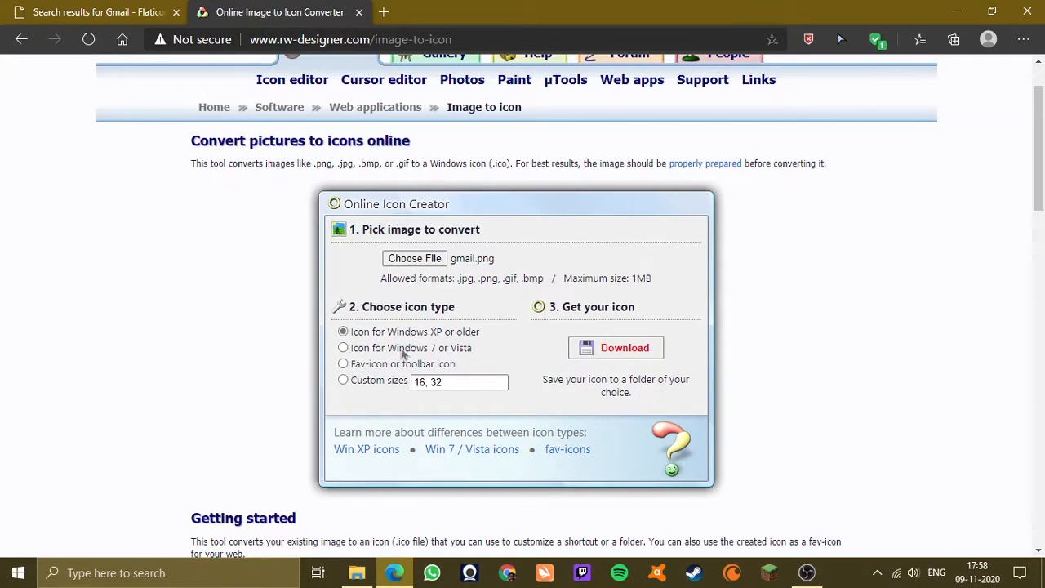
pyautogui.click(581, 351)
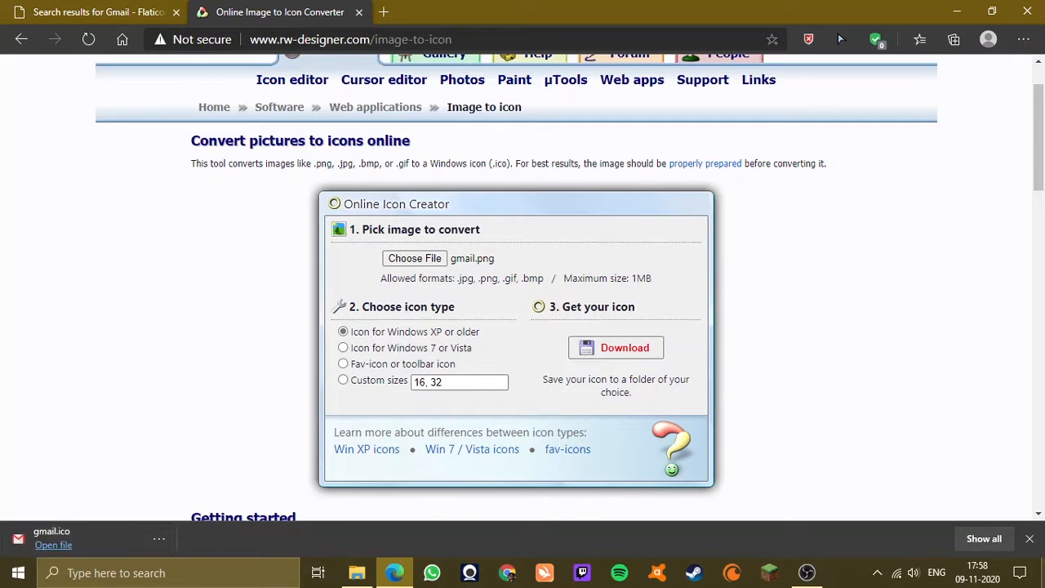
# Minimize the browser and open the properties of the Gmail shortcut on the desktop.
pyautogui.click(957, 11)
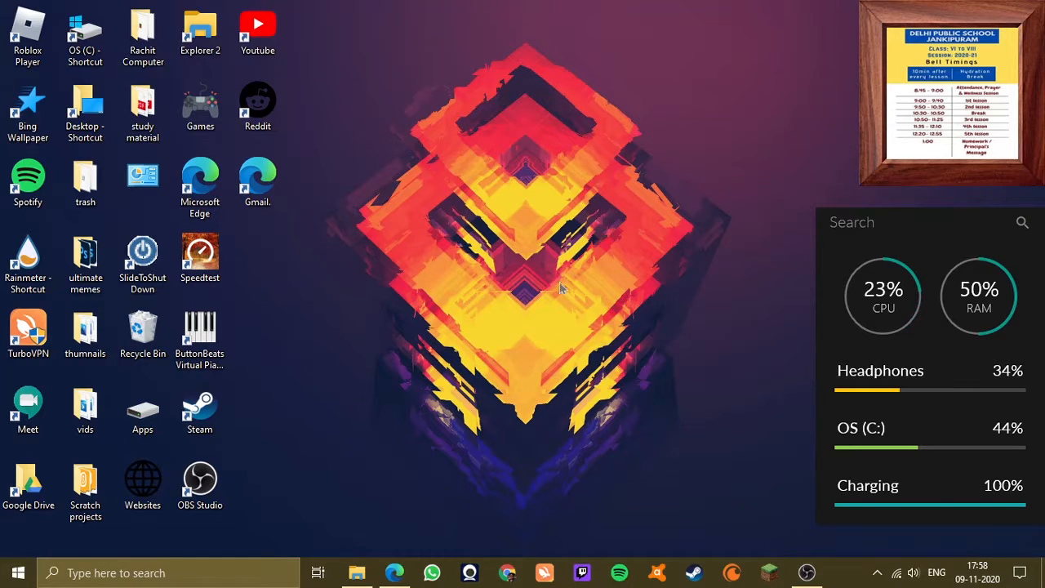
pyautogui.rightClick(257, 190)
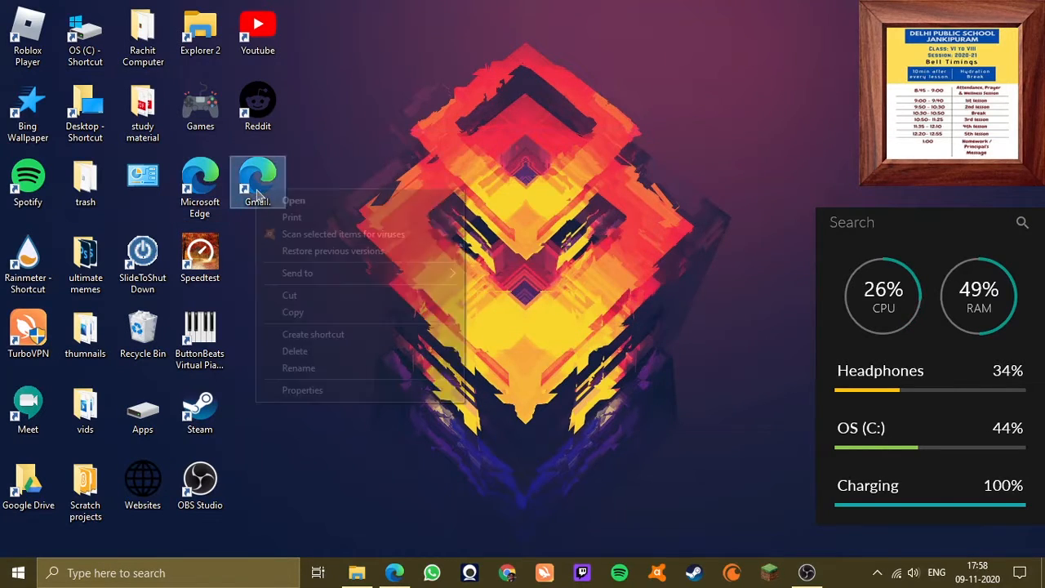
pyautogui.click(315, 391)
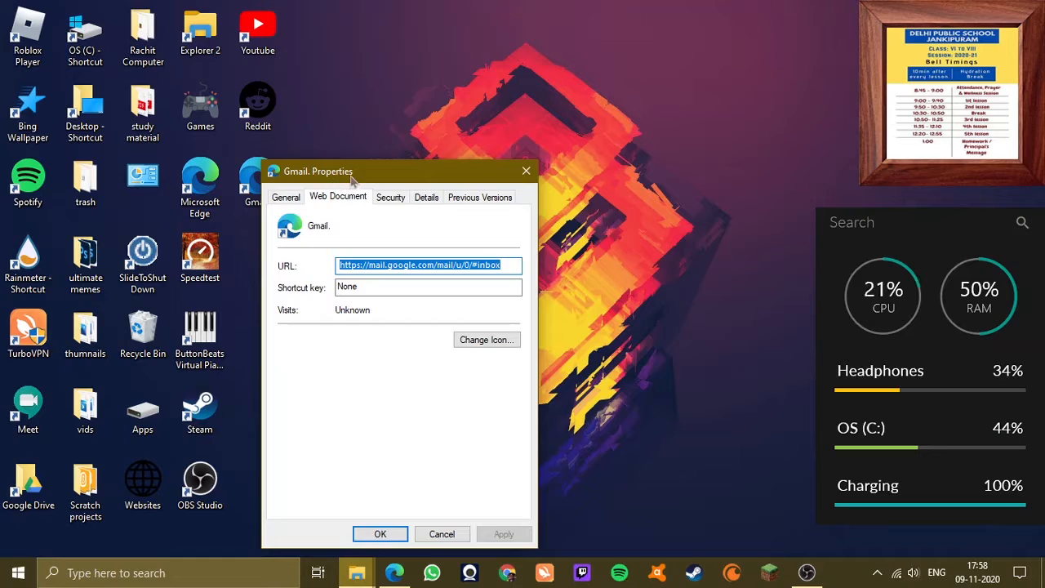
pyautogui.moveTo(377, 173); pyautogui.dragTo(425, 90)
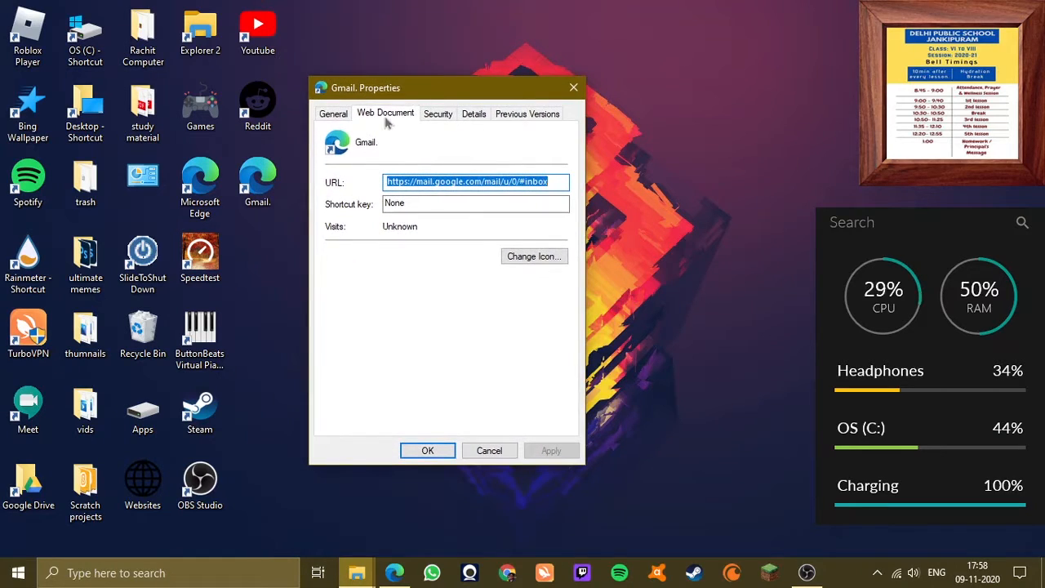
# Change the shortcut's icon to the gmail icon file from the Downloads folder, then apply and close the properties.
pyautogui.click(532, 258)
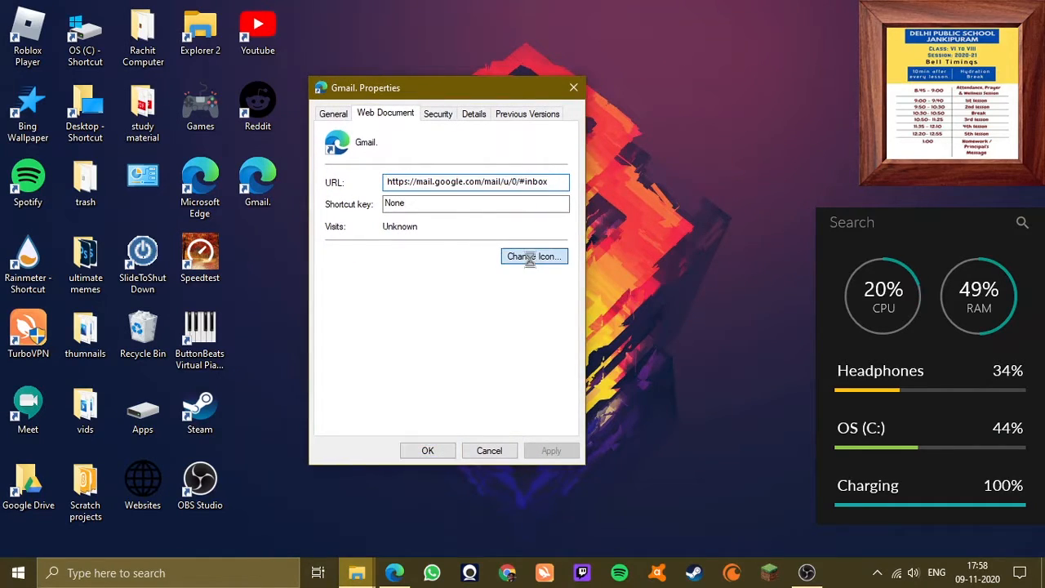
pyautogui.click(541, 204)
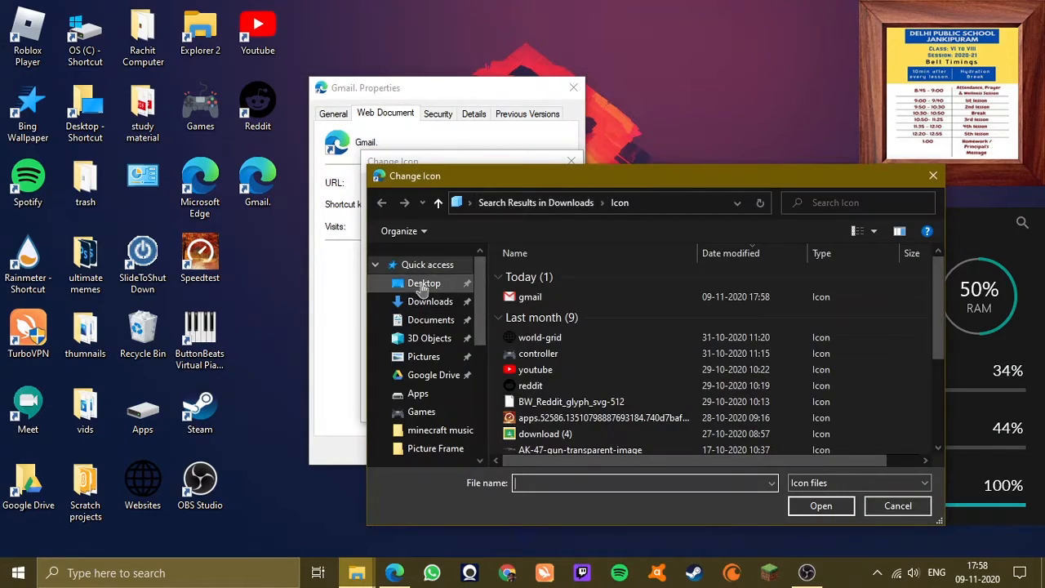
pyautogui.click(523, 298)
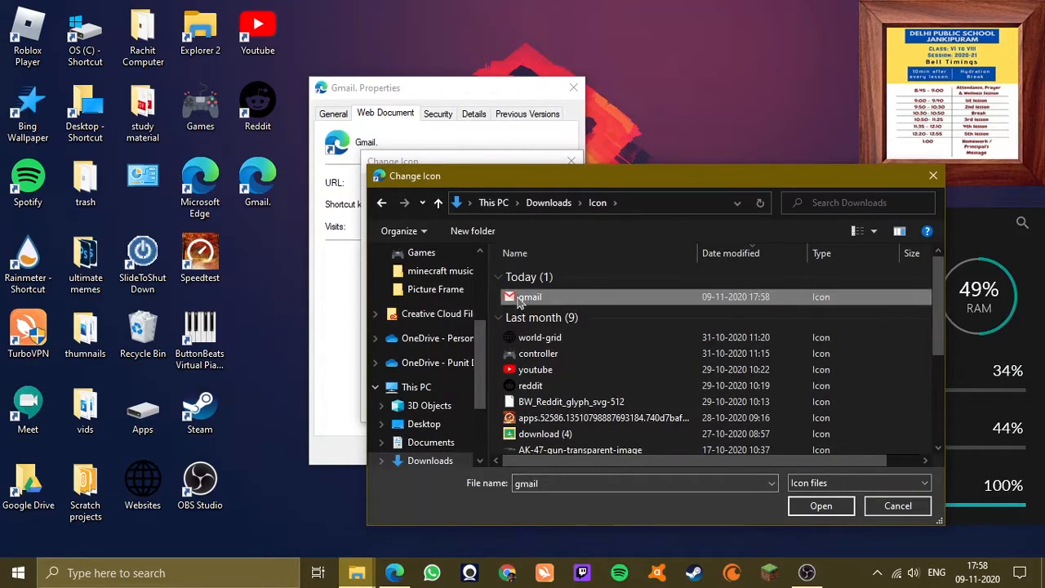
pyautogui.moveTo(658, 178); pyautogui.dragTo(584, 110)
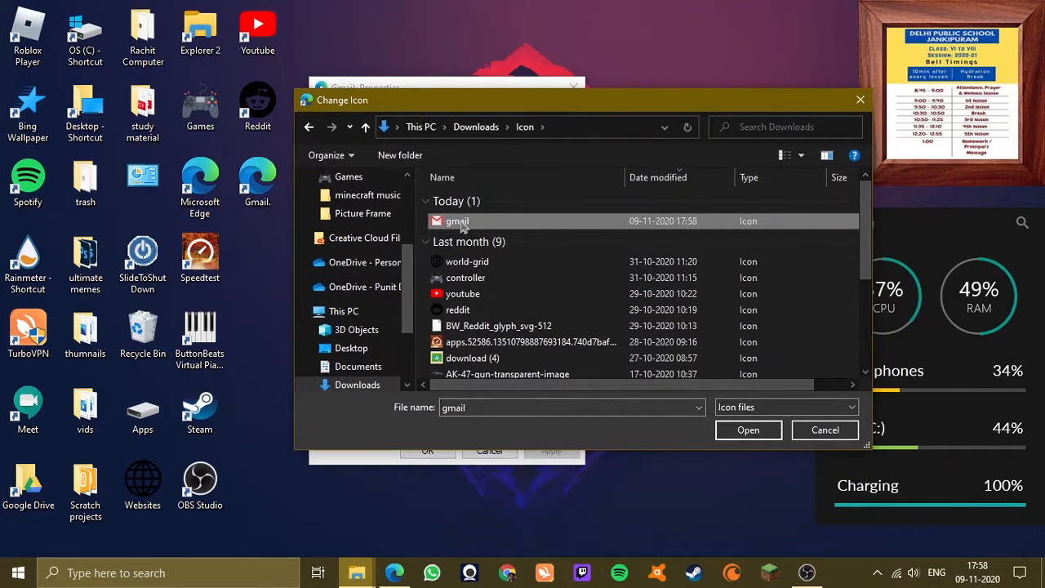
pyautogui.click(739, 431)
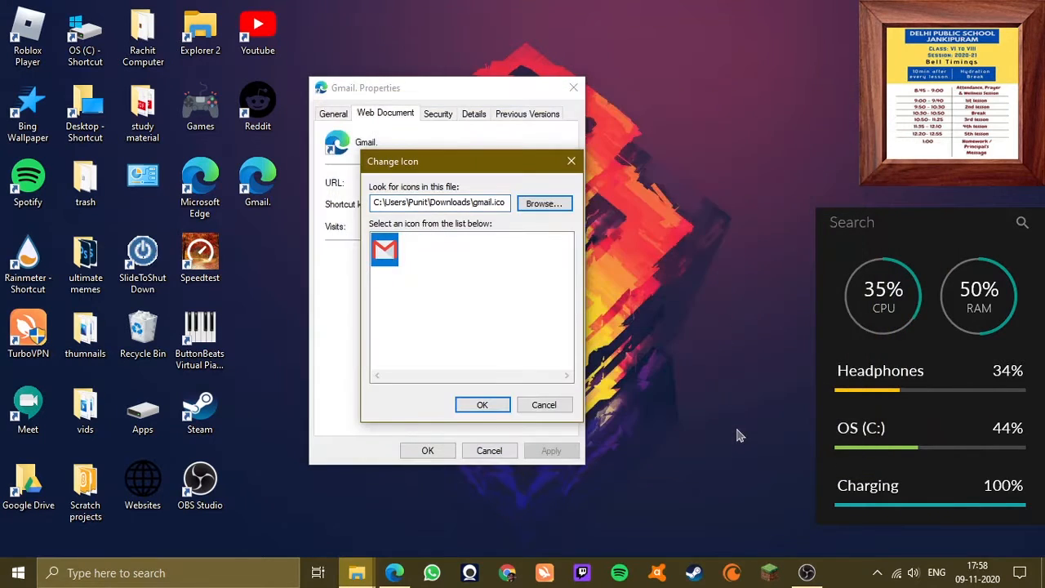
pyautogui.doubleClick(380, 263)
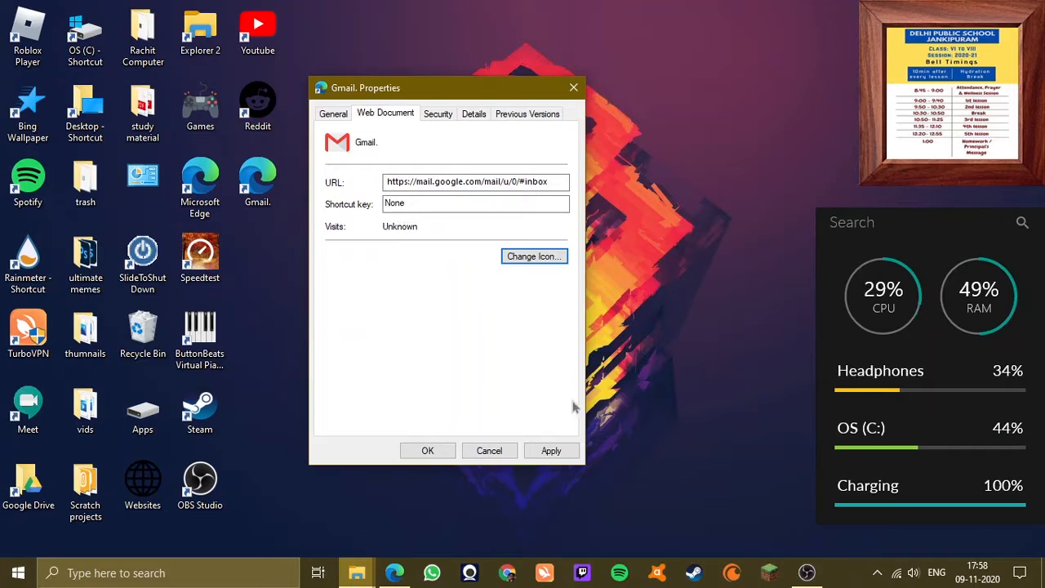
pyautogui.click(552, 450)
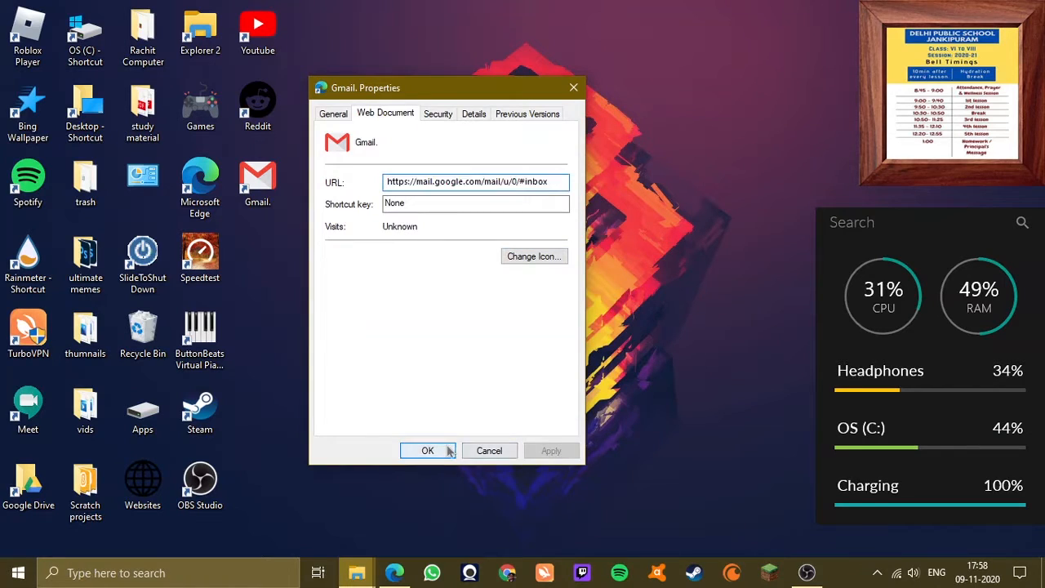
pyautogui.click(427, 451)
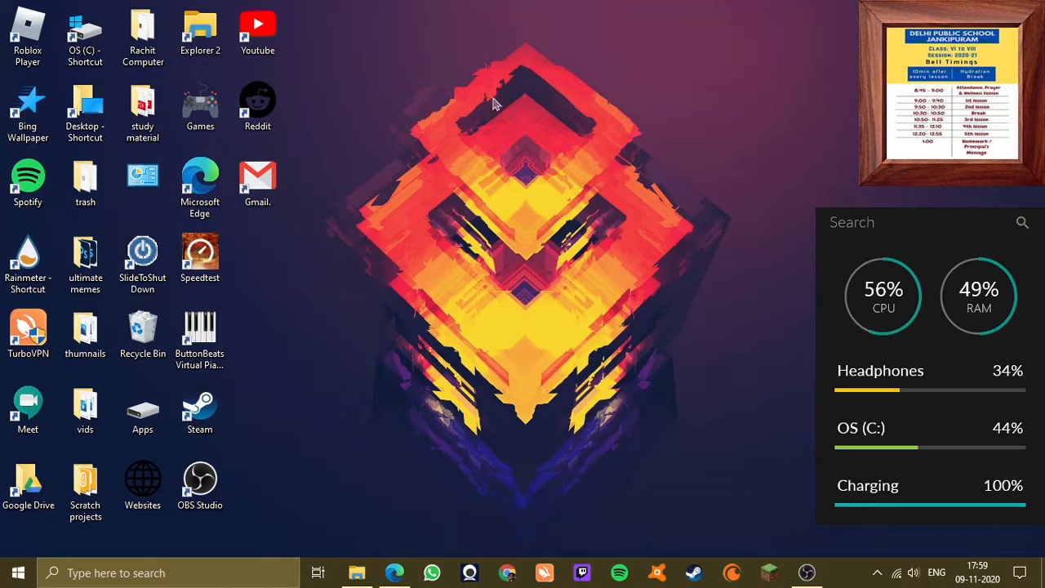
# Test the Gmail shortcut by opening it from the desktop, dismiss the browser's downloads bar and return to the desktop.
pyautogui.moveTo(391, 95); pyautogui.dragTo(712, 424)
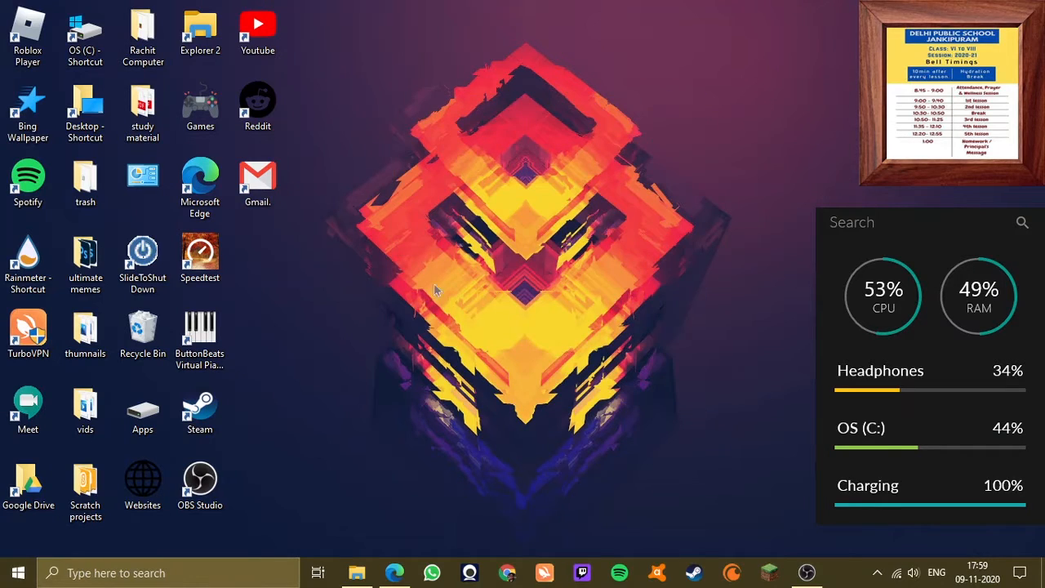
pyautogui.doubleClick(258, 184)
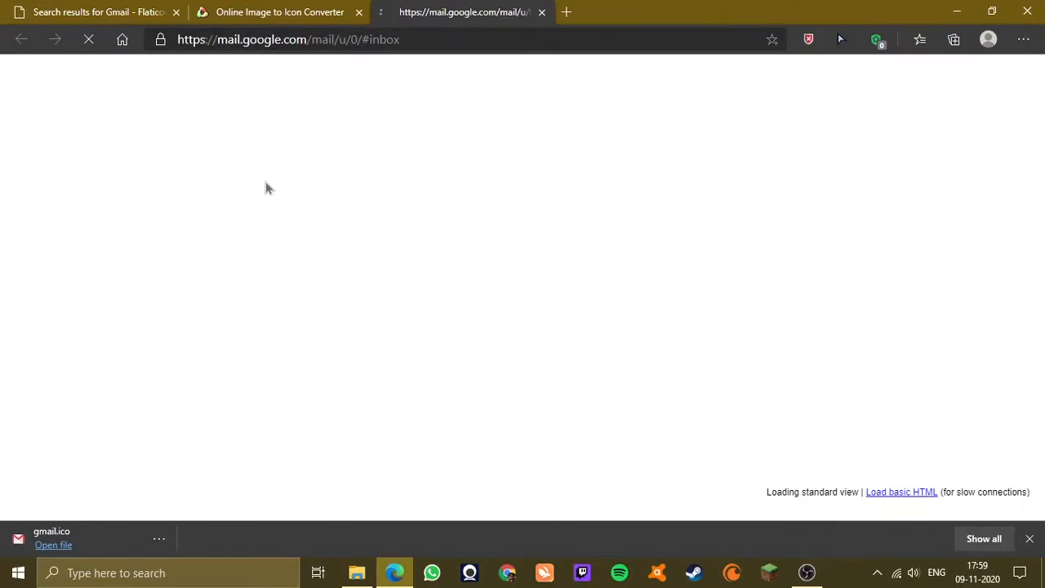
pyautogui.click(1027, 538)
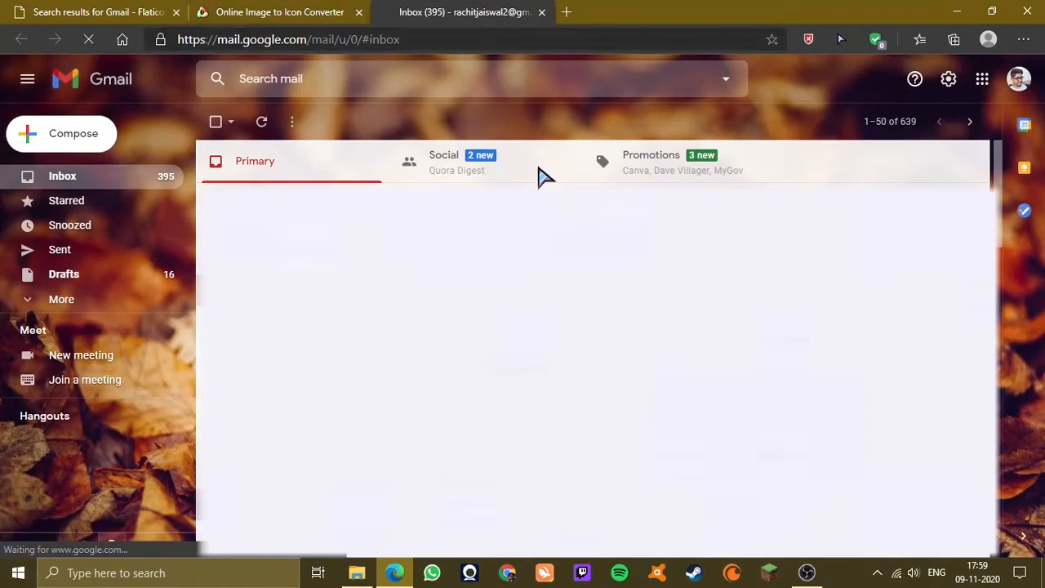
pyautogui.click(807, 573)
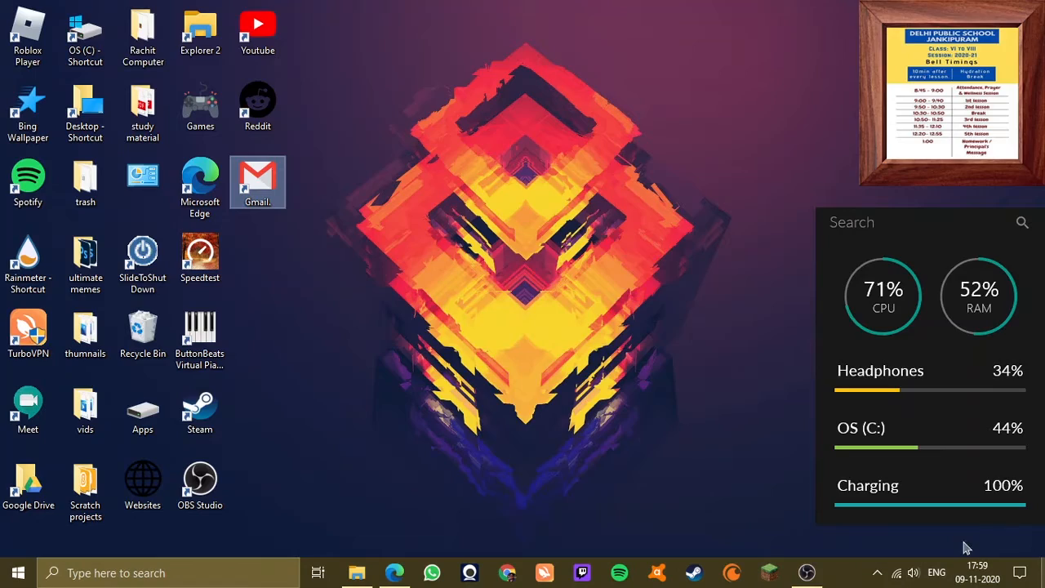
pyautogui.click(641, 248)
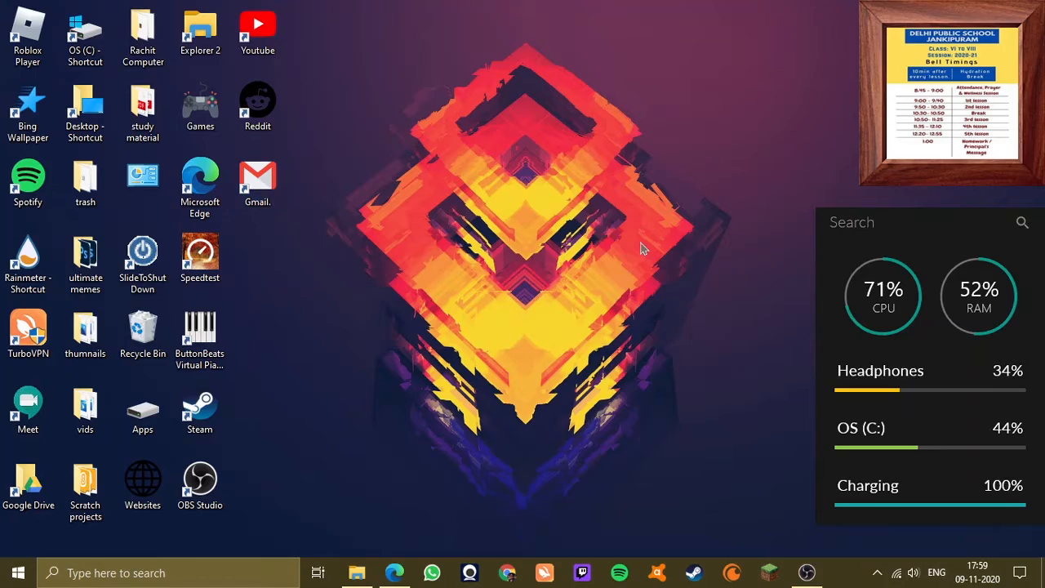
pyautogui.moveTo(669, 147); pyautogui.dragTo(451, 369)
pyautogui.moveTo(669, 115); pyautogui.dragTo(447, 374)
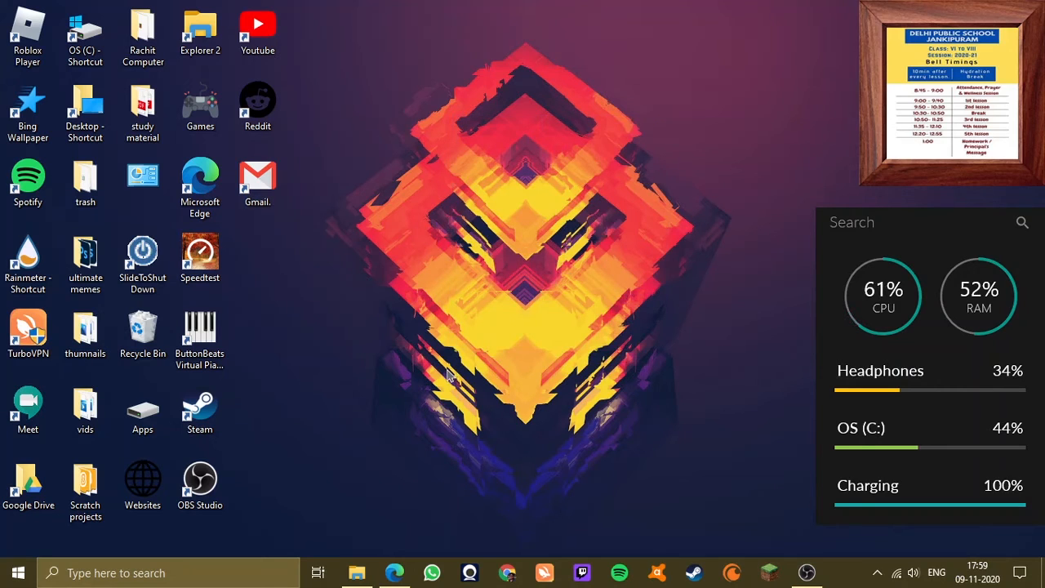